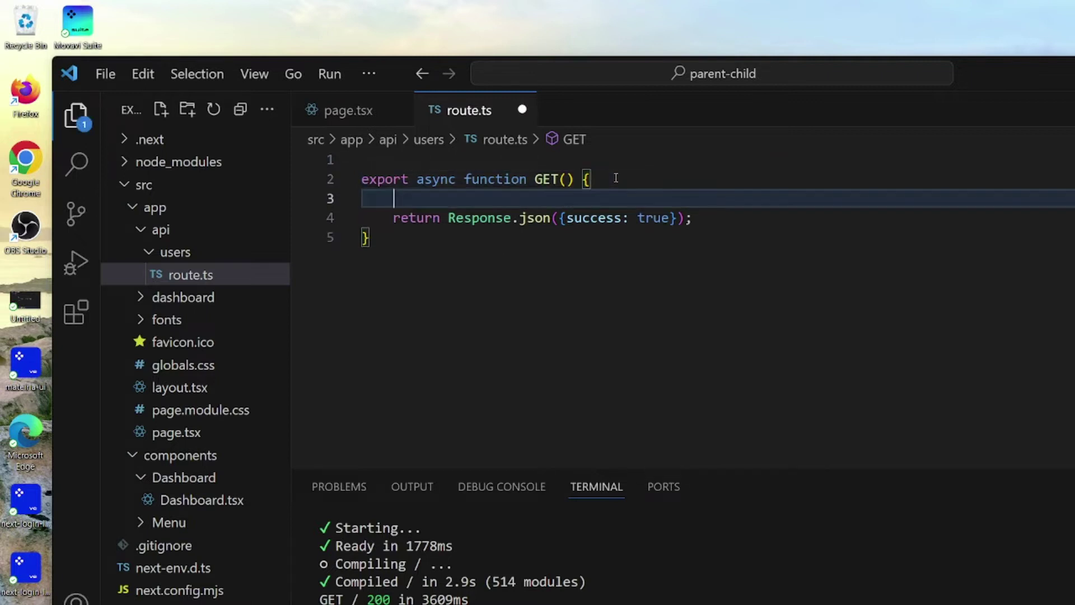
{"action": "type", "text": "coo"}
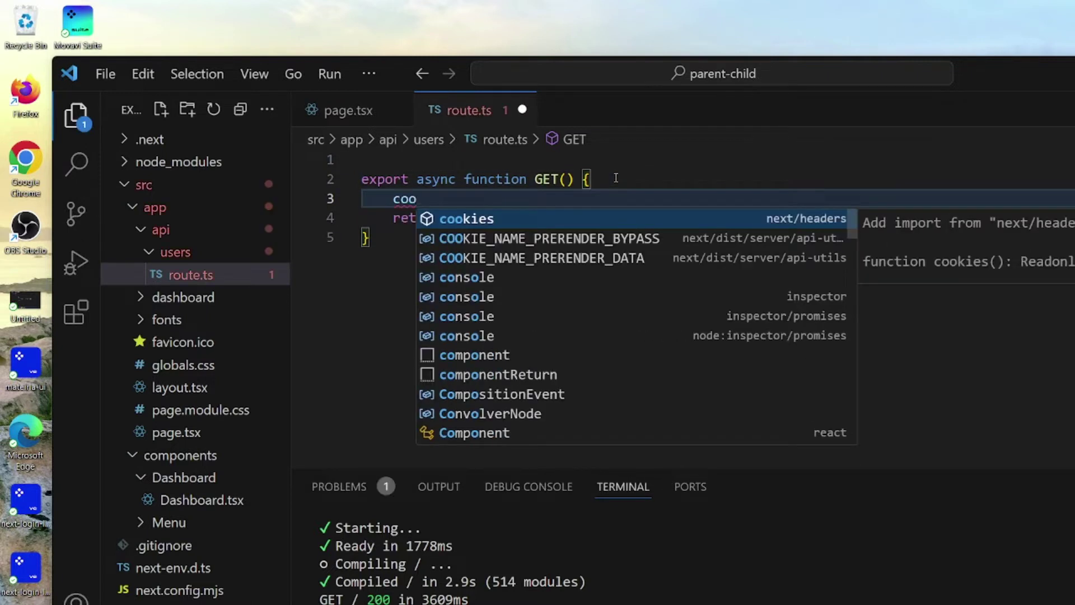
{"action": "left_click", "coordinate": [818, 227]}
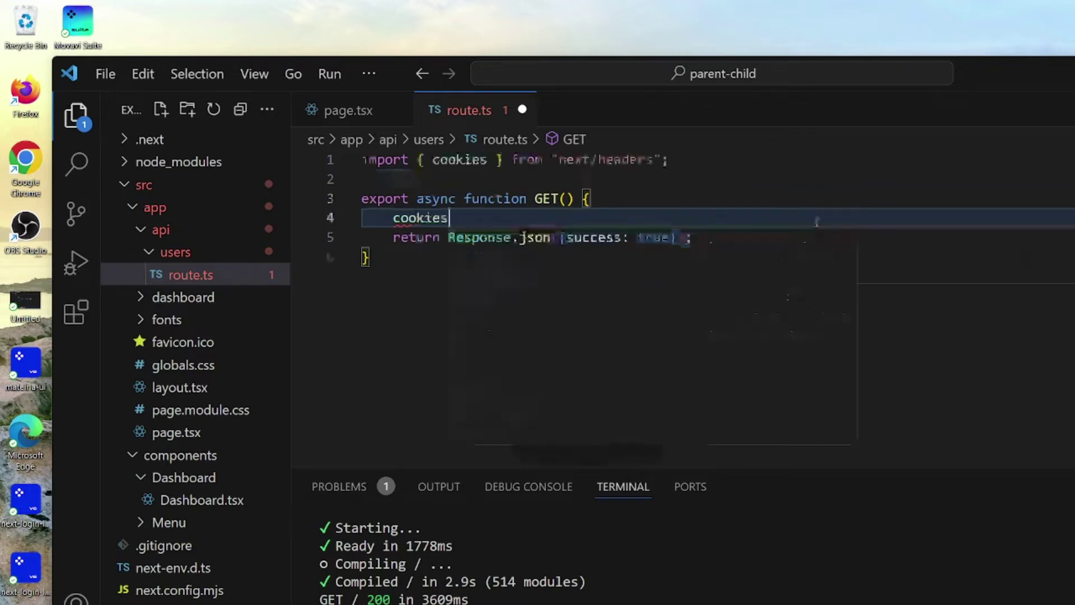
{"action": "type", "text": "()"}
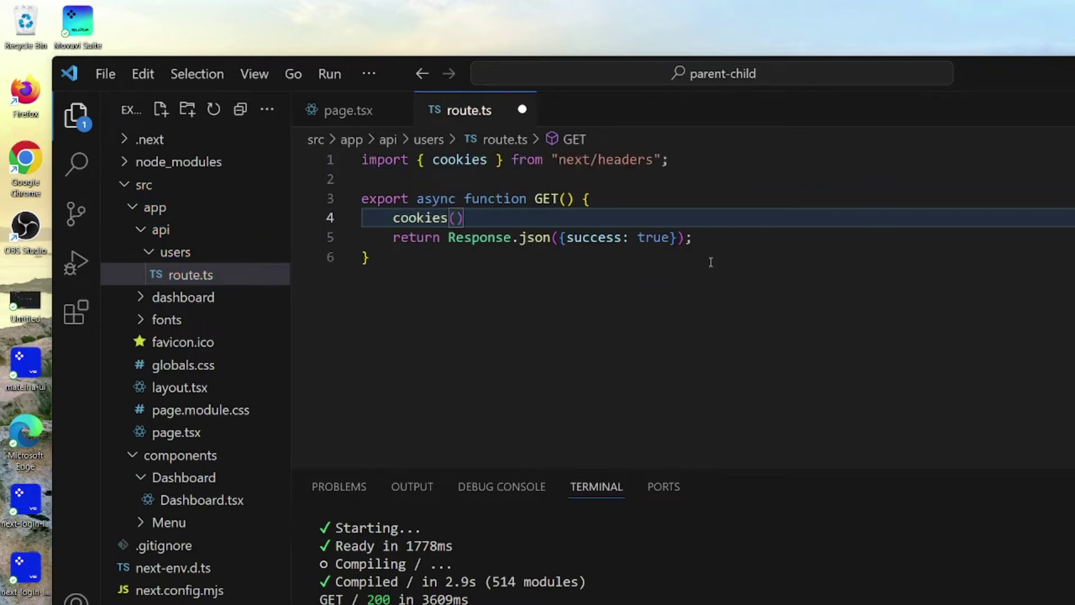
{"action": "type", "text": ".set"}
{"action": "key", "text": "Escape"}
{"action": "type", "text": "("}
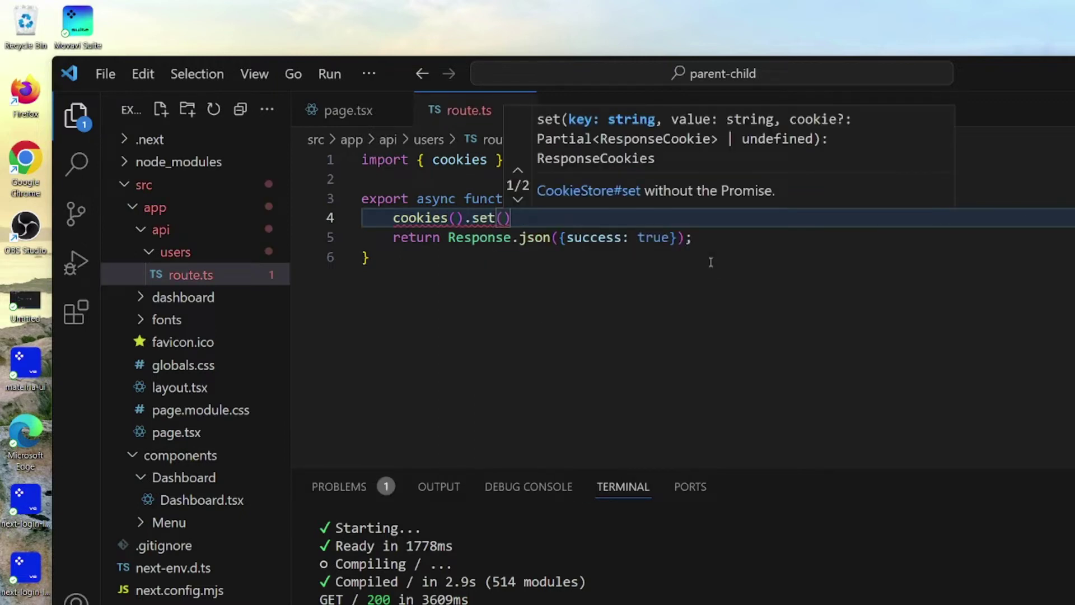
{"action": "type", "text": "'"}
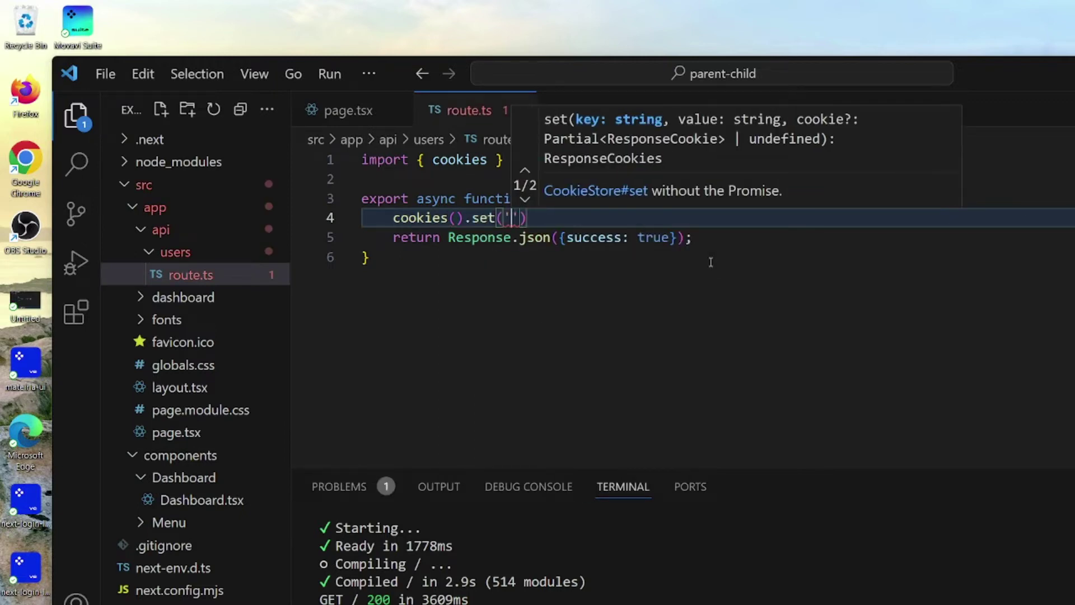
{"action": "type", "text": "acce"}
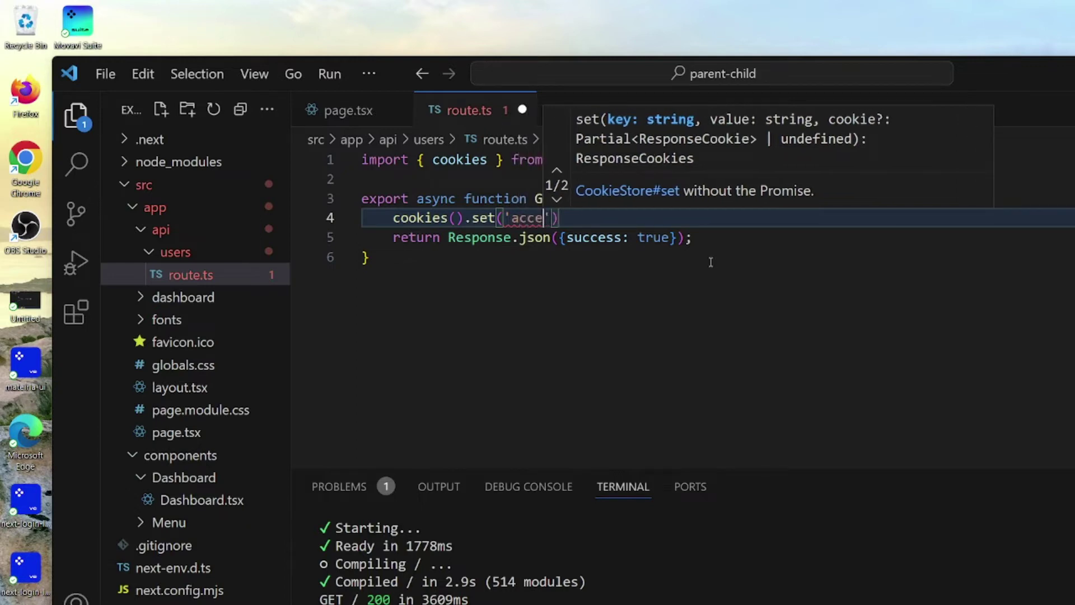
{"action": "type", "text": "ss-token'"}
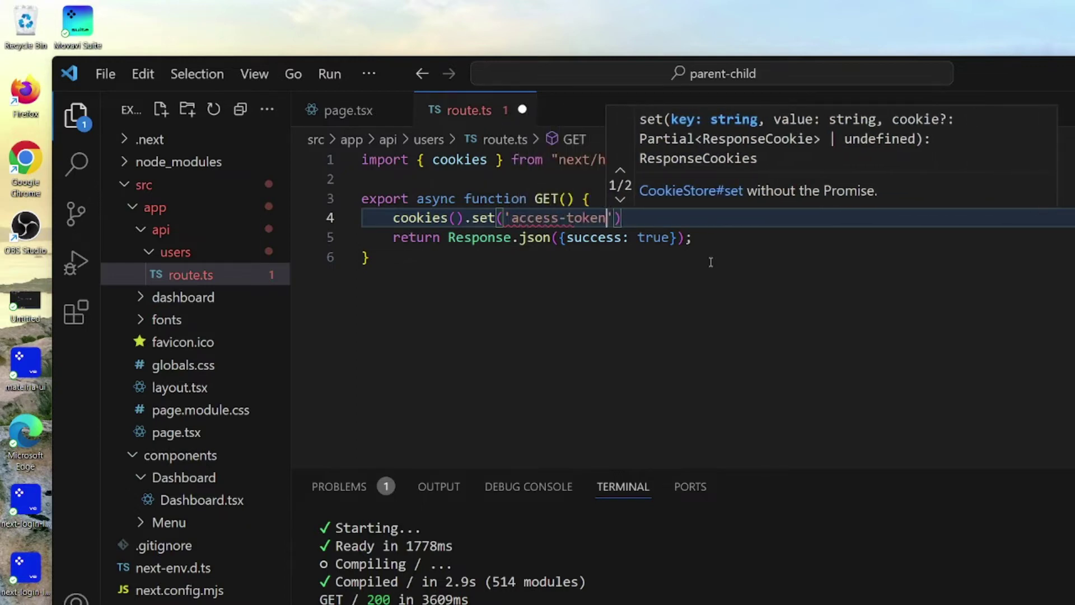
{"action": "type", "text": ",'"}
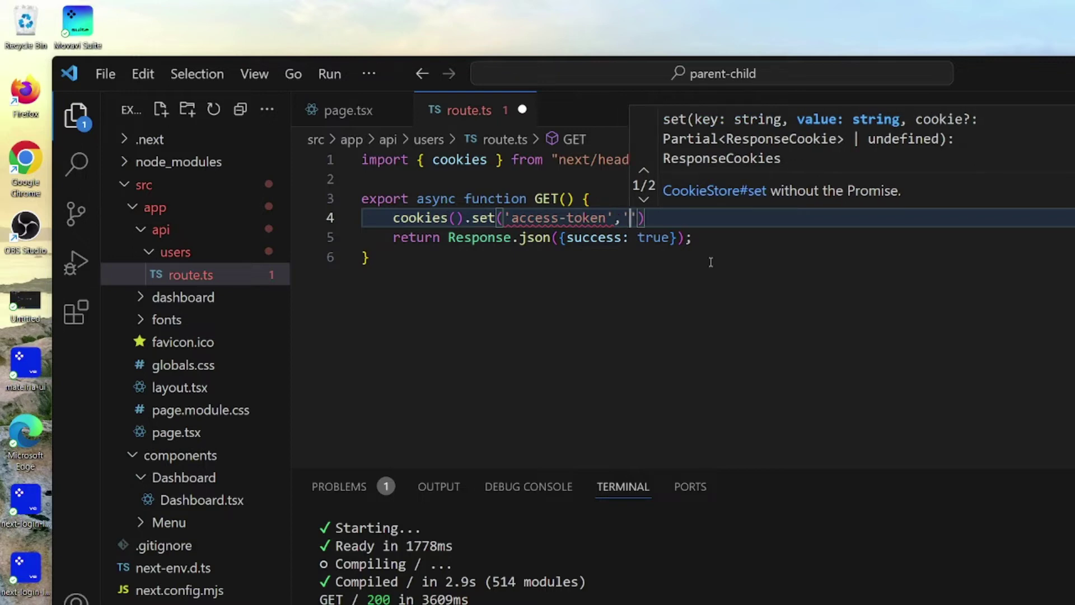
{"action": "type", "text": "buahh');"}
{"action": "key", "text": "ctrl+s"}
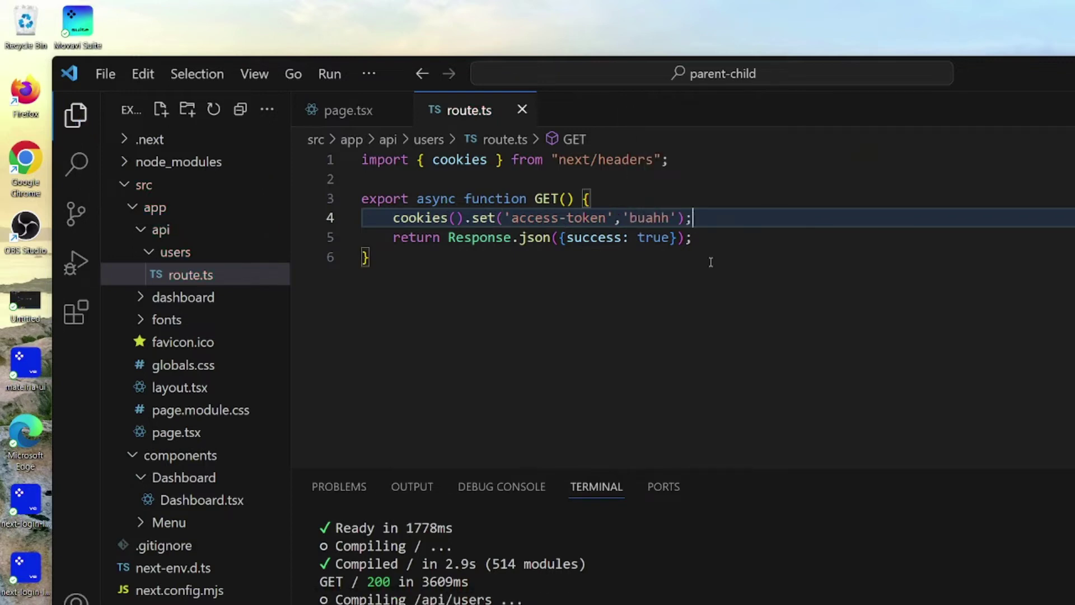
{"action": "key", "text": "alt+Tab"}
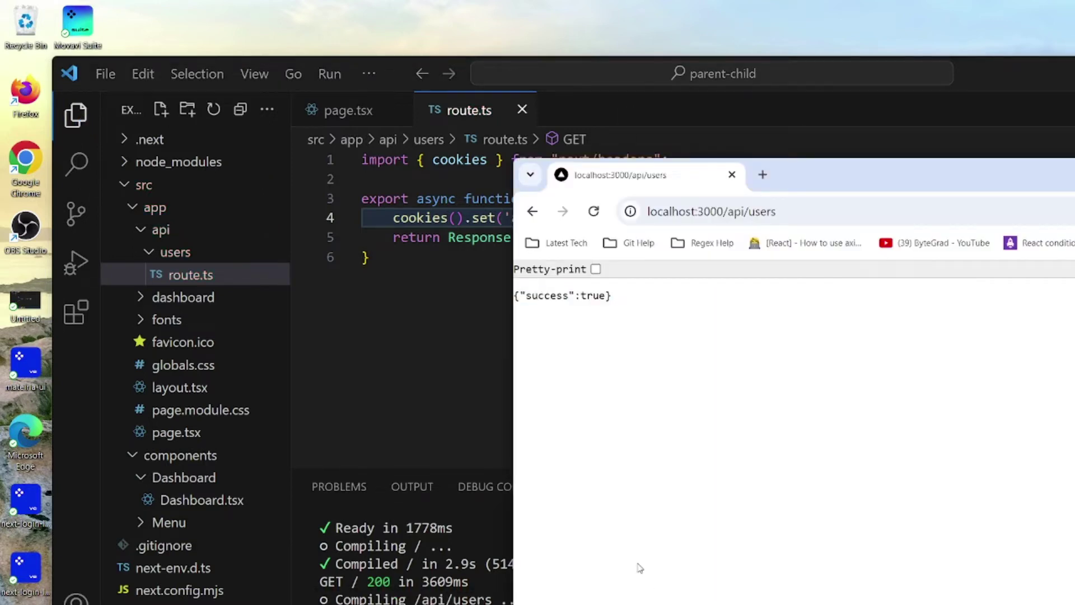
{"action": "right_click", "coordinate": [636, 552]}
{"action": "left_click", "coordinate": [697, 534]}
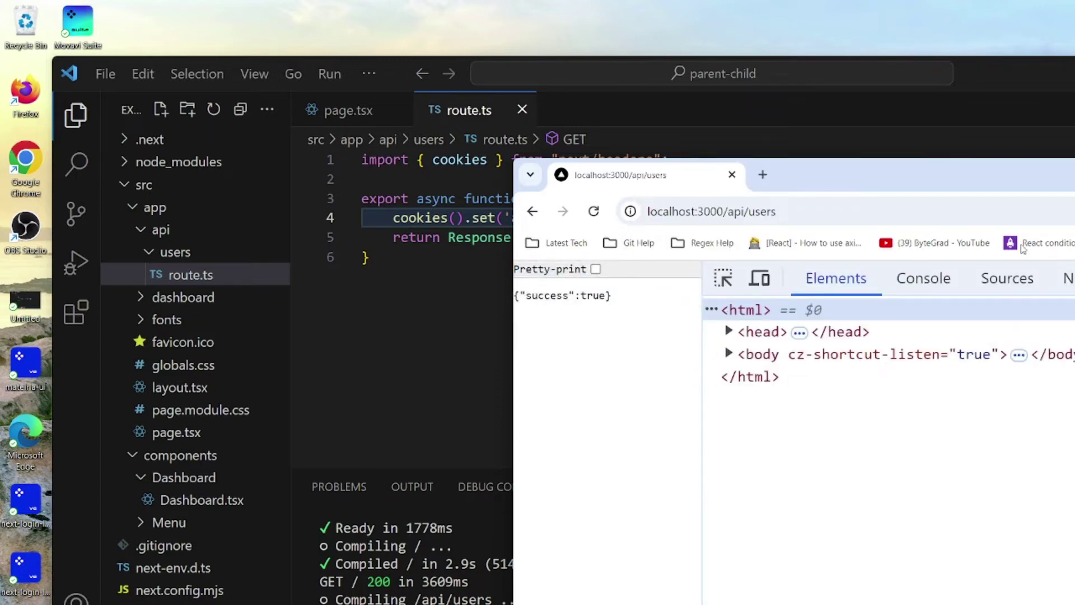
{"action": "left_click", "coordinate": [930, 207]}
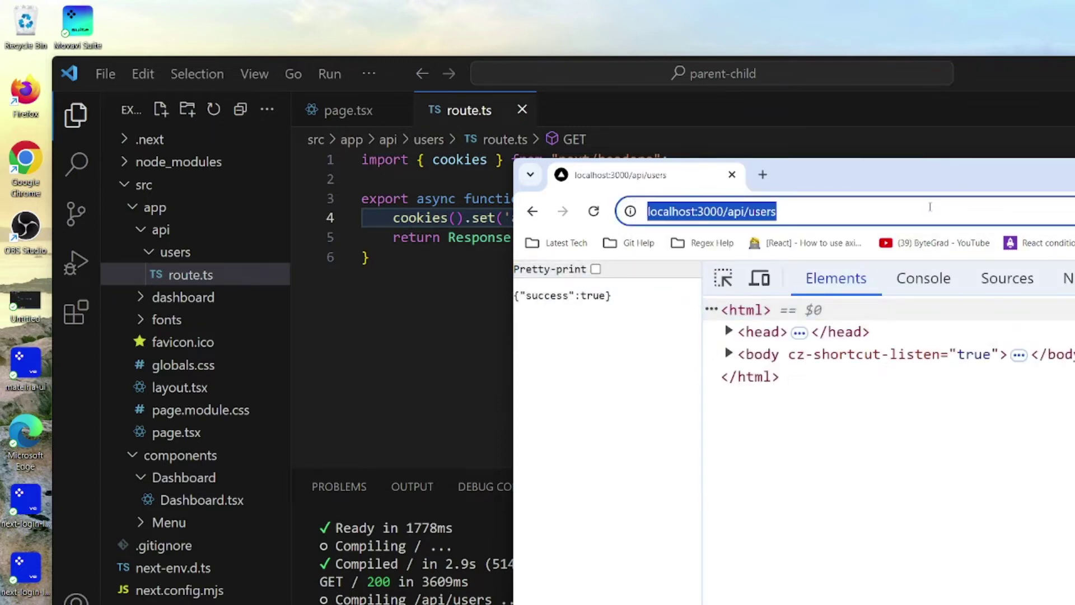
{"action": "left_click", "coordinate": [744, 310]}
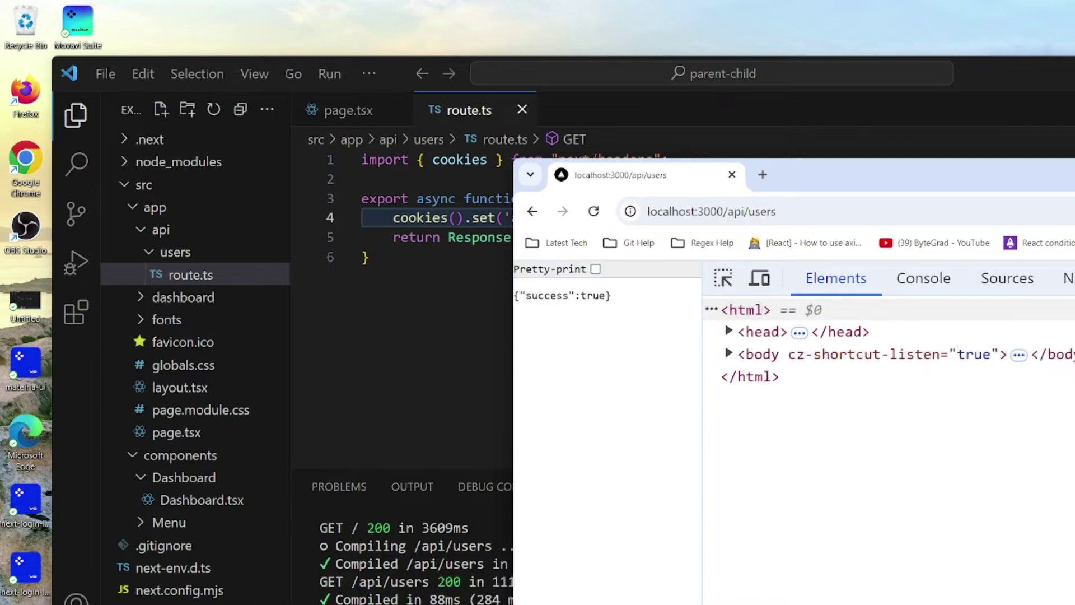
{"action": "left_click", "coordinate": [1071, 279]}
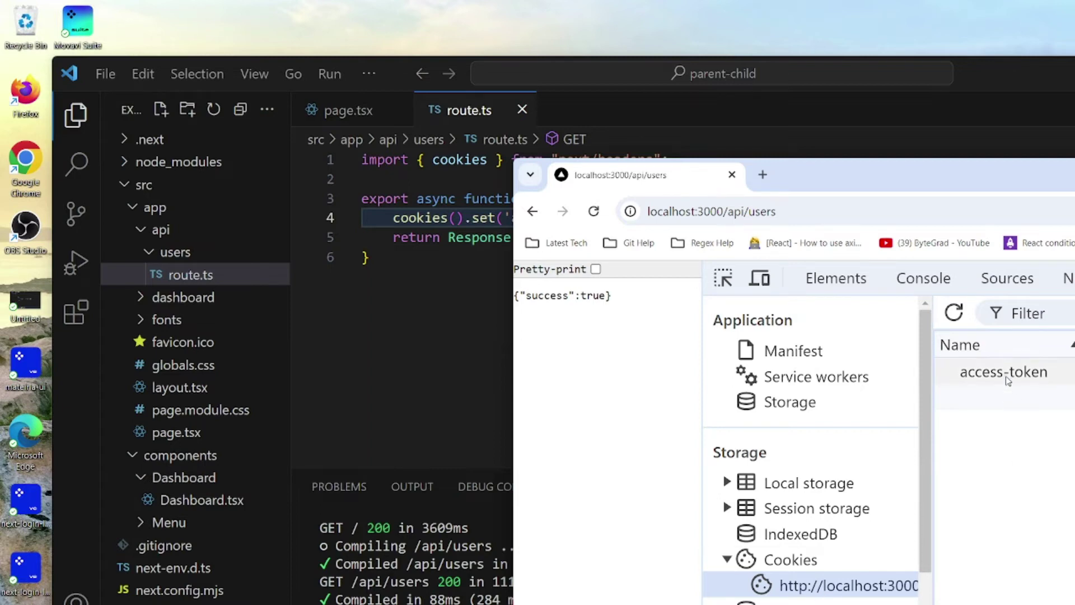
{"action": "left_click_drag", "start_coordinate": [897, 179], "coordinate": [611, 137]}
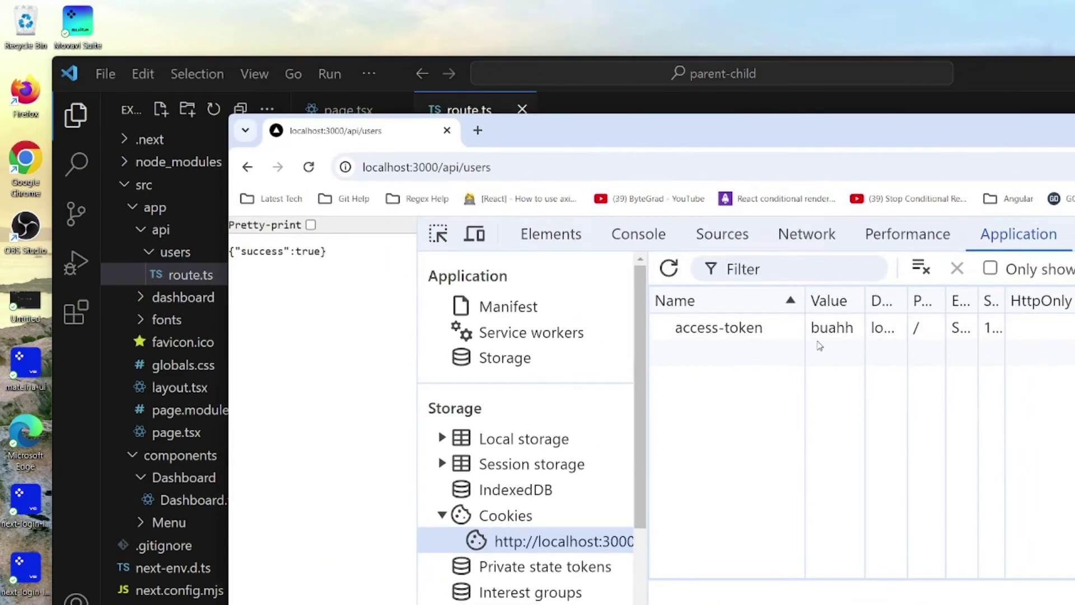
{"action": "key", "text": "ctrl+shift+j"}
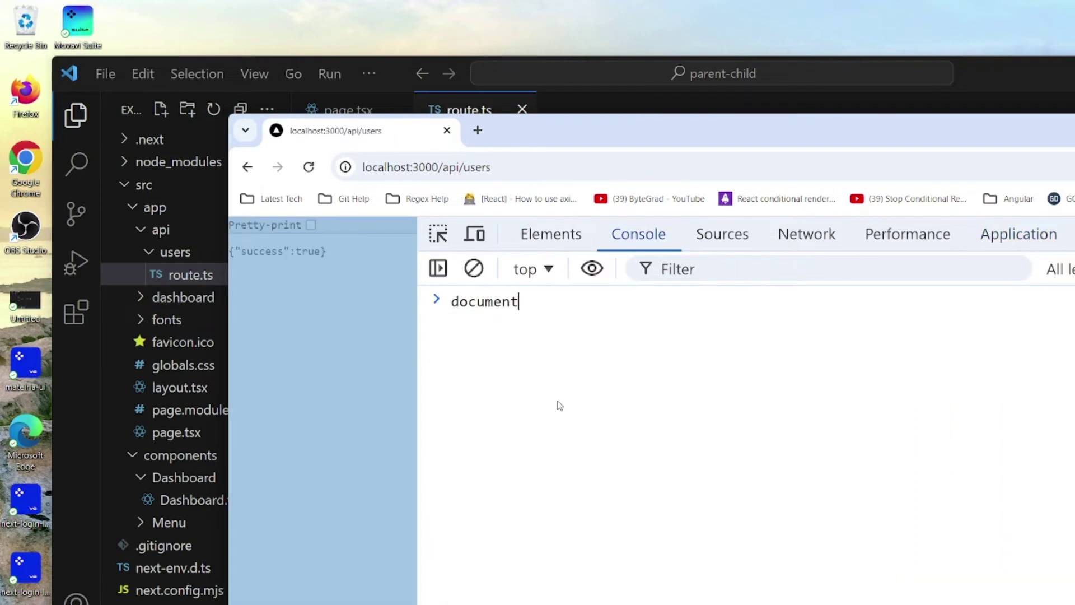
{"action": "type", "text": ".co"}
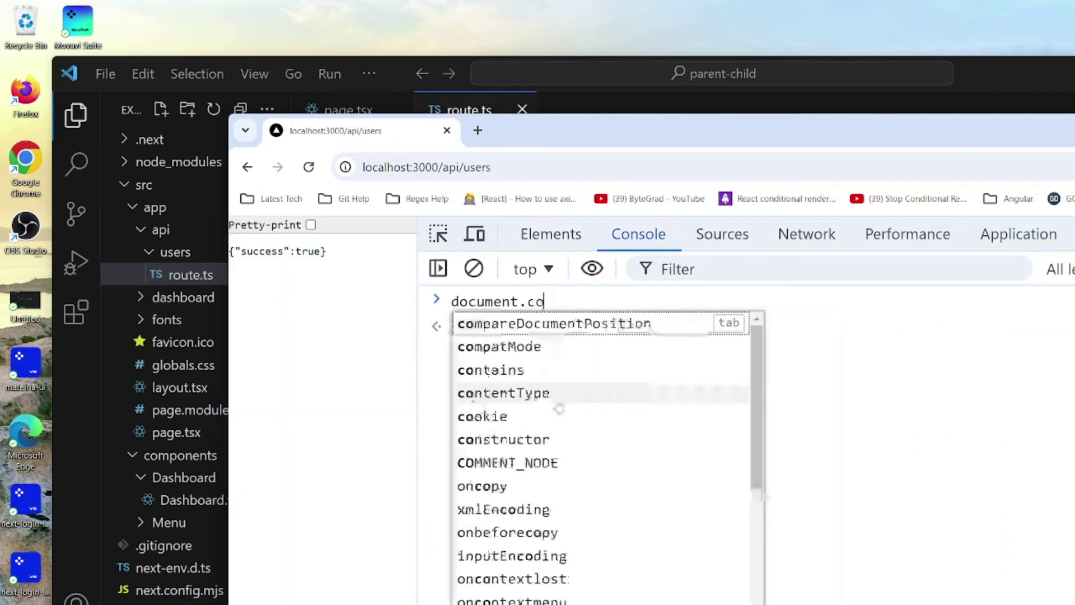
{"action": "type", "text": "o"}
{"action": "key", "text": "Tab"}
{"action": "key", "text": "Return"}
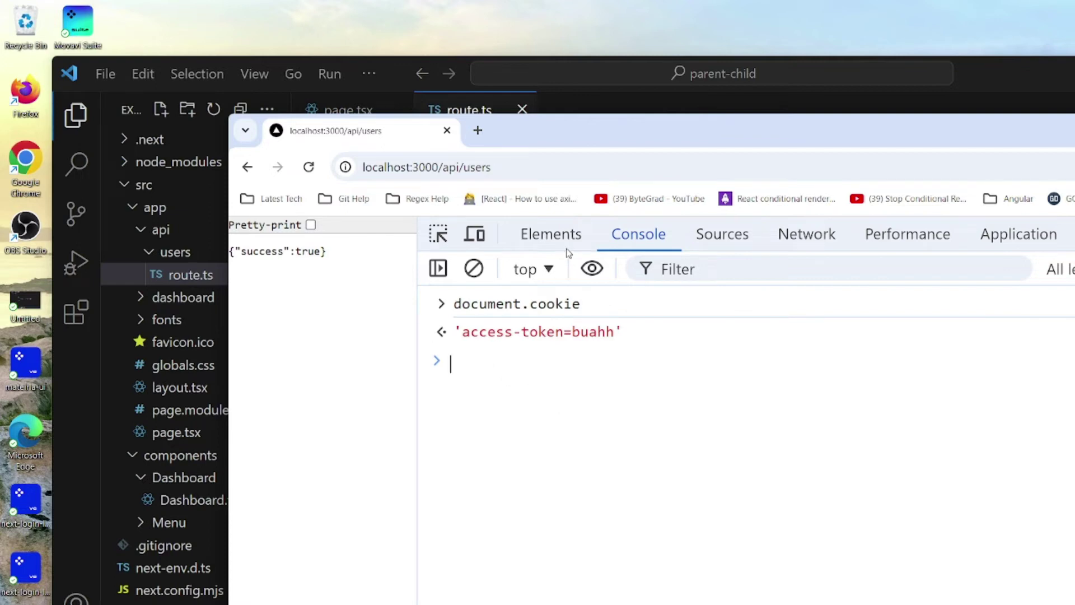
{"action": "left_click", "coordinate": [605, 110]}
Step: Add the {httpOnly:true} option to the access-token cookie set call and save the route
{"action": "left_click", "coordinate": [577, 329]}
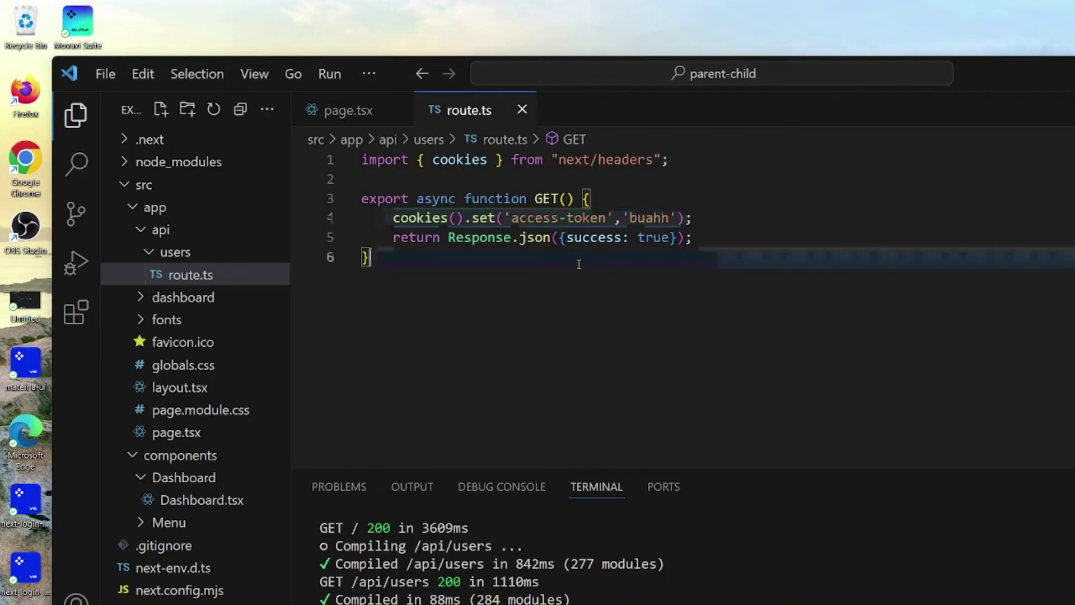
{"action": "left_click", "coordinate": [685, 218]}
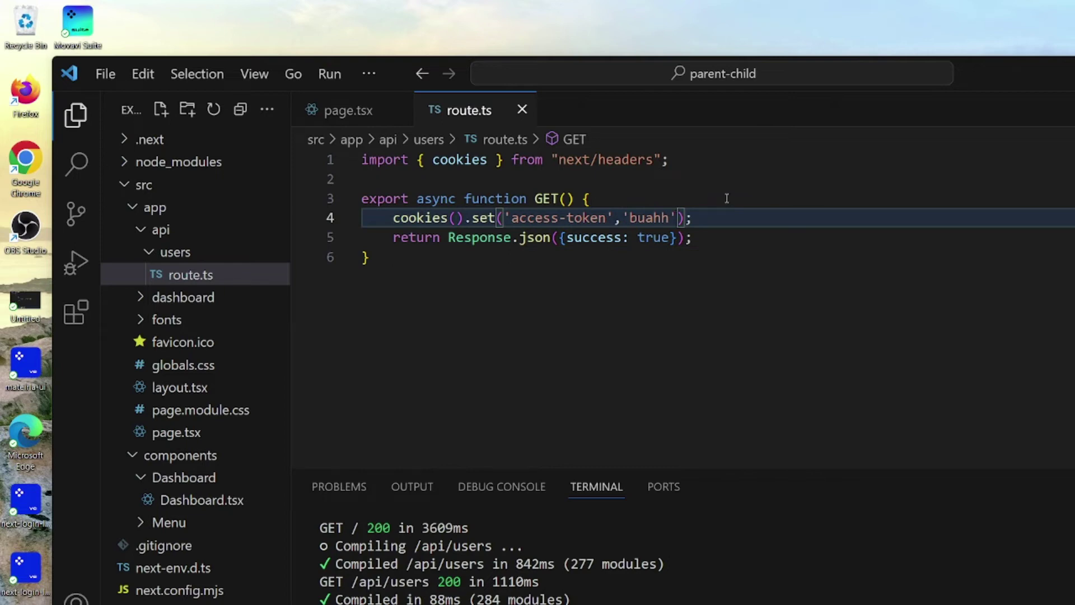
{"action": "type", "text": ",{"}
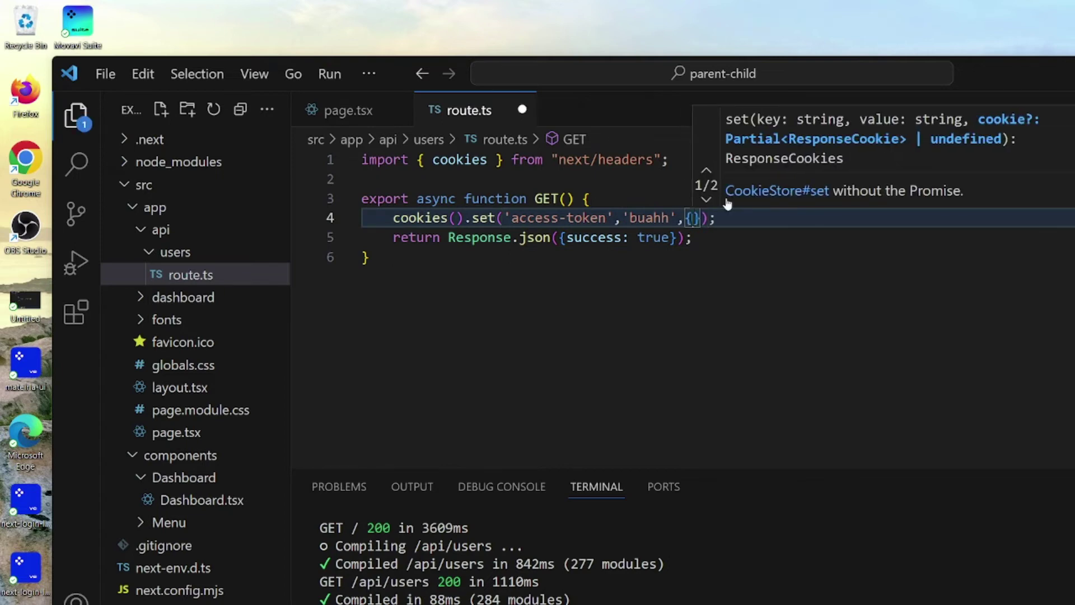
{"action": "type", "text": "http"}
{"action": "key", "text": "Tab"}
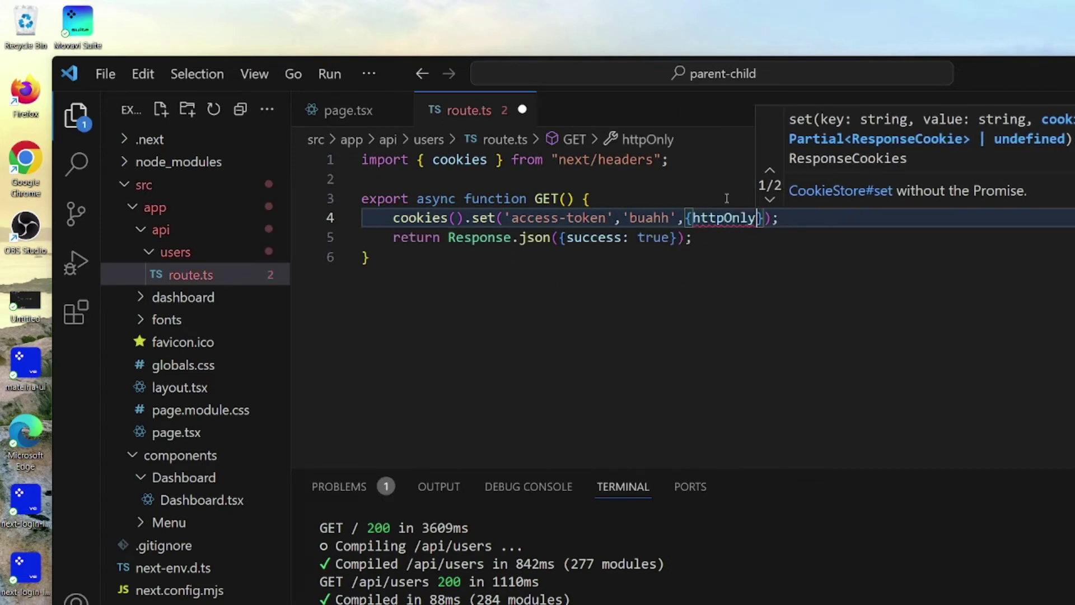
{"action": "type", "text": ":true"}
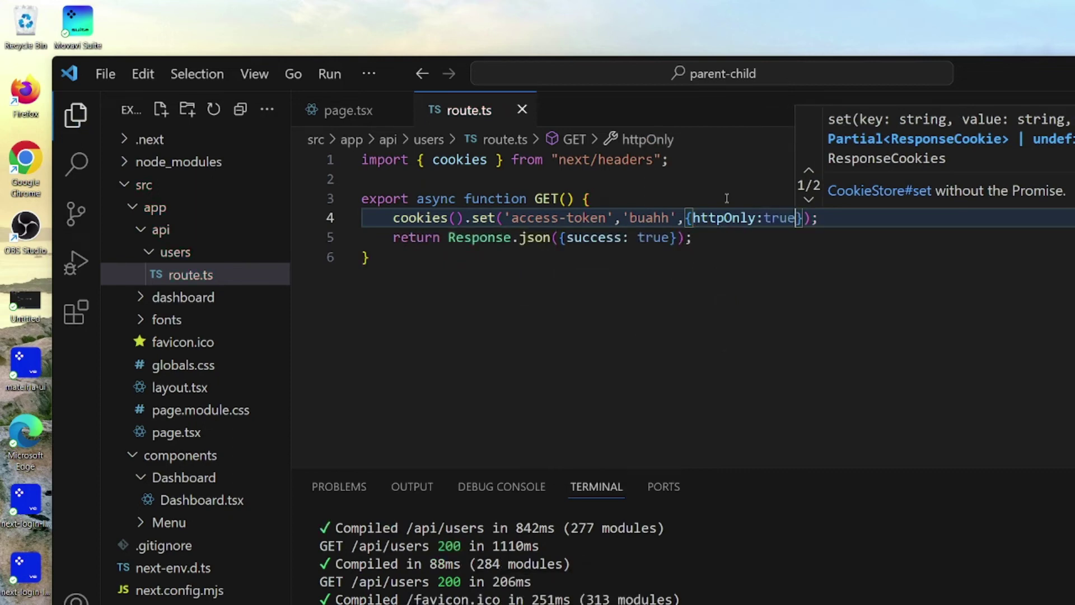
{"action": "key", "text": "alt+Tab"}
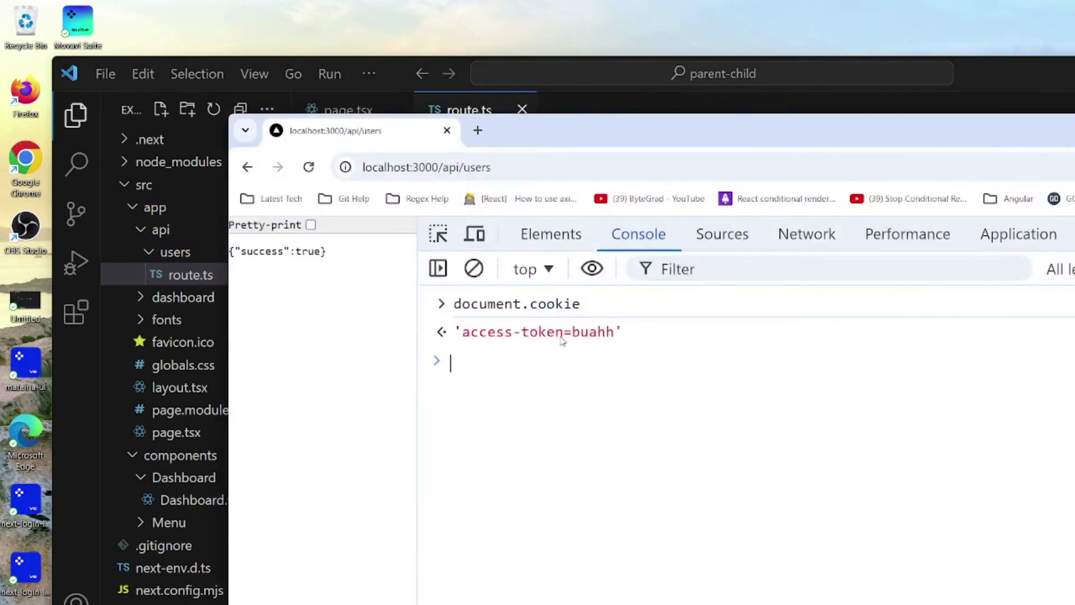
Step: Reload the API page and confirm access-token now shows the HttpOnly flag checked
{"action": "left_click", "coordinate": [524, 164]}
{"action": "key", "text": "Return"}
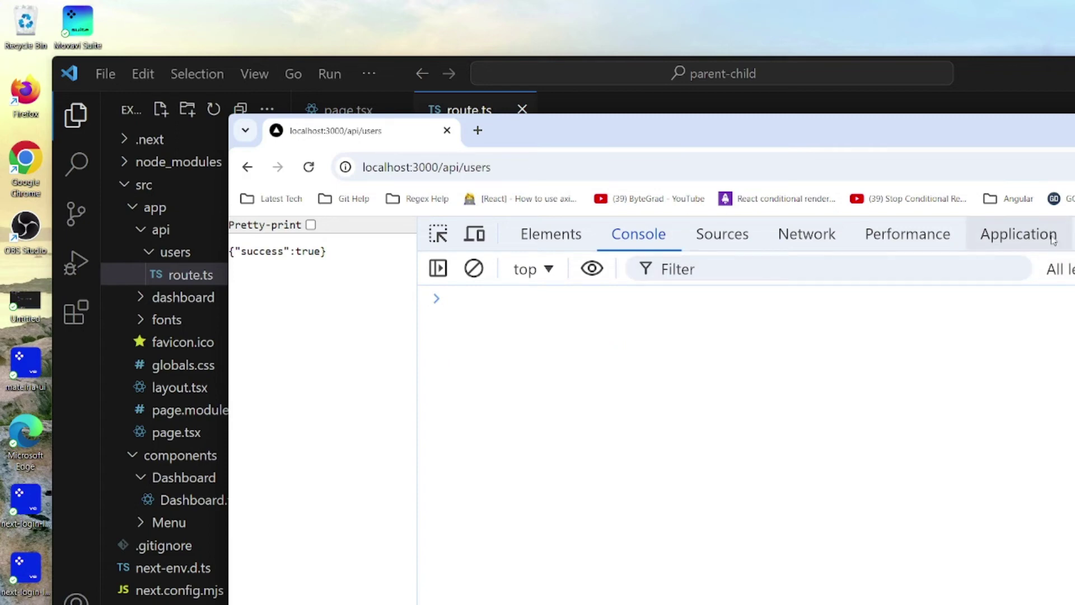
{"action": "left_click", "coordinate": [1032, 239]}
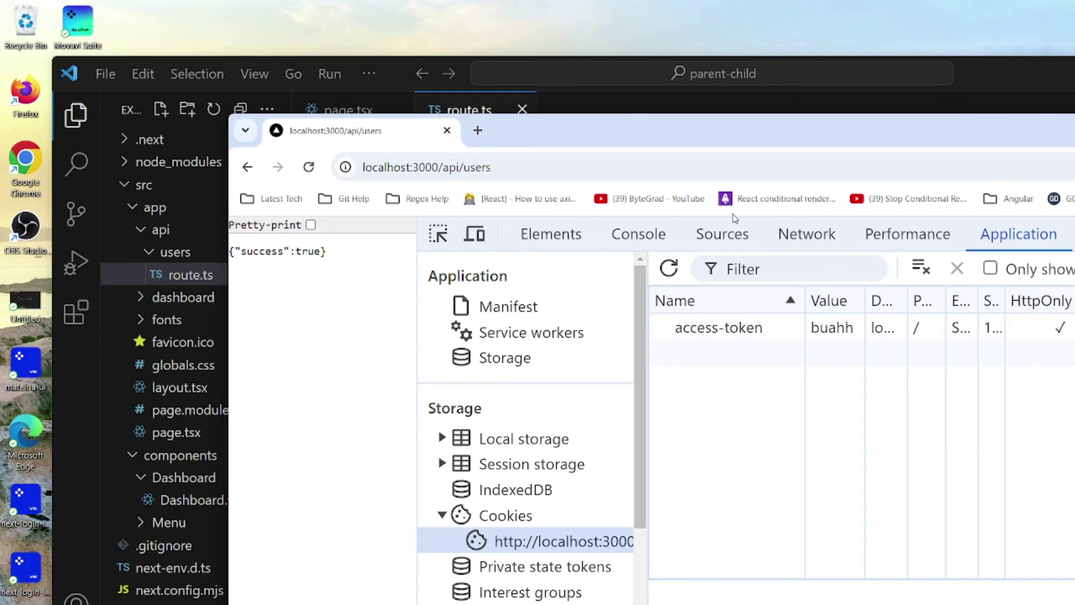
Step: Run document.cookie in the Console again, now returning an empty string
{"action": "left_click", "coordinate": [639, 234]}
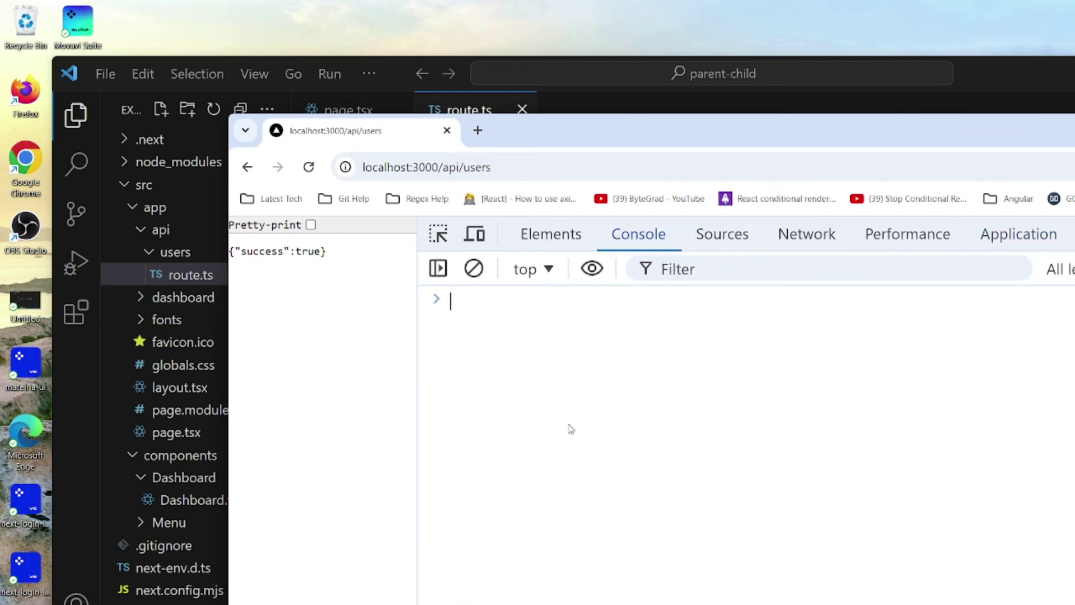
{"action": "type", "text": "document.cookie"}
{"action": "key", "text": "Return"}
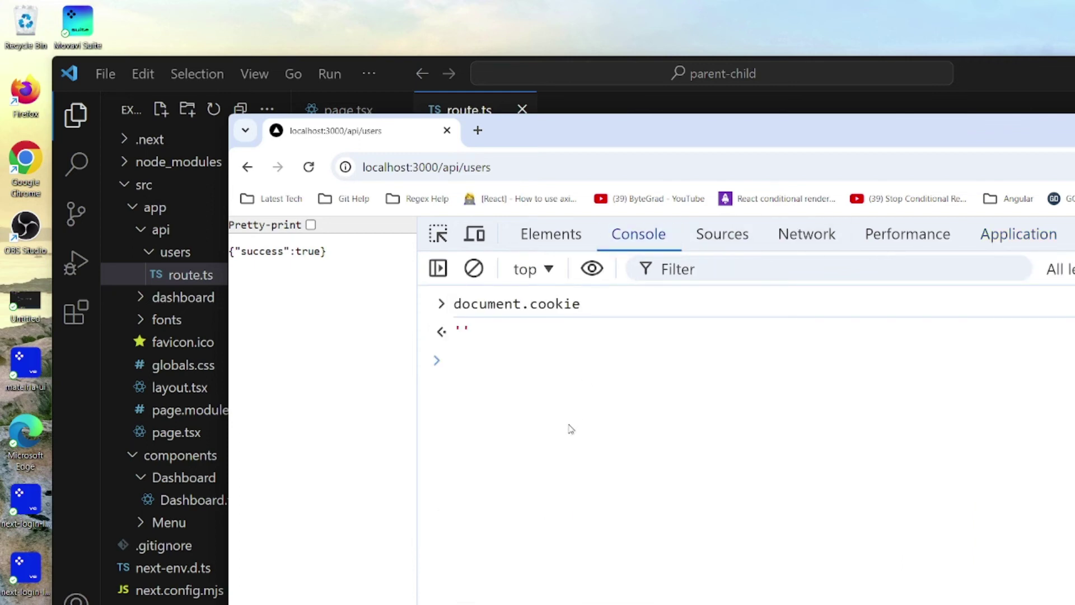